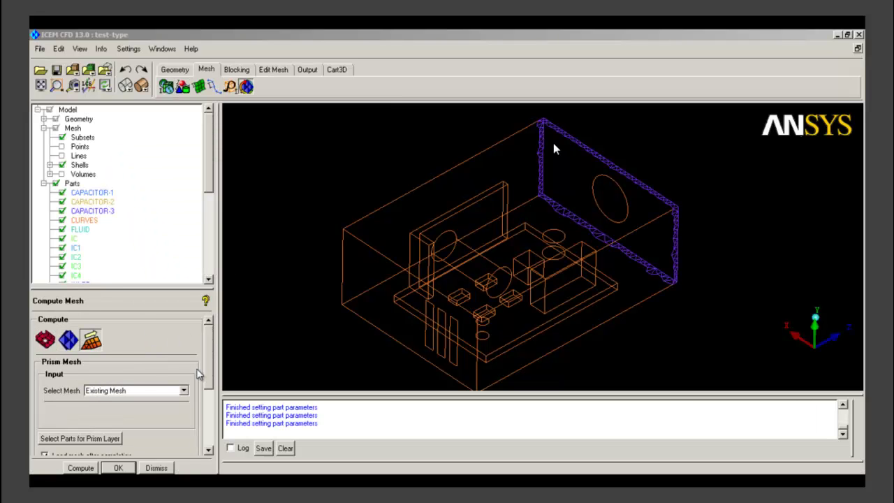
Step: Compute the prism mesh from the existing mesh, with the mesh loaded after completion
scroll(197, 371, "down", 2)
left_click(164, 347)
left_click(115, 357)
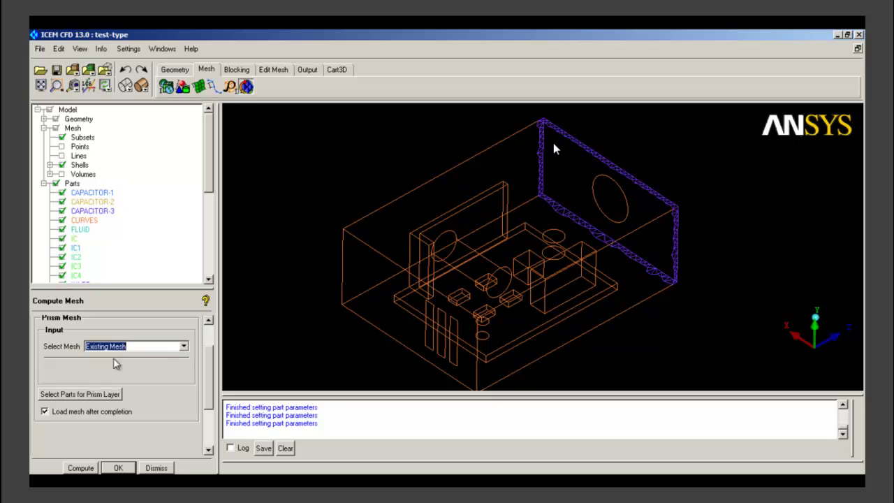
scroll(208, 383, "up", 2)
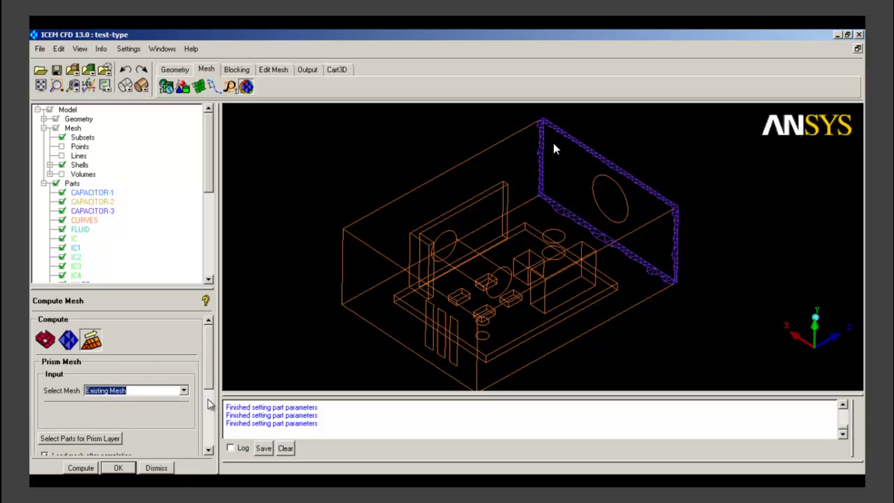
scroll(212, 413, "down", 3)
left_click_drag(211, 414, 214, 380)
left_click(95, 468)
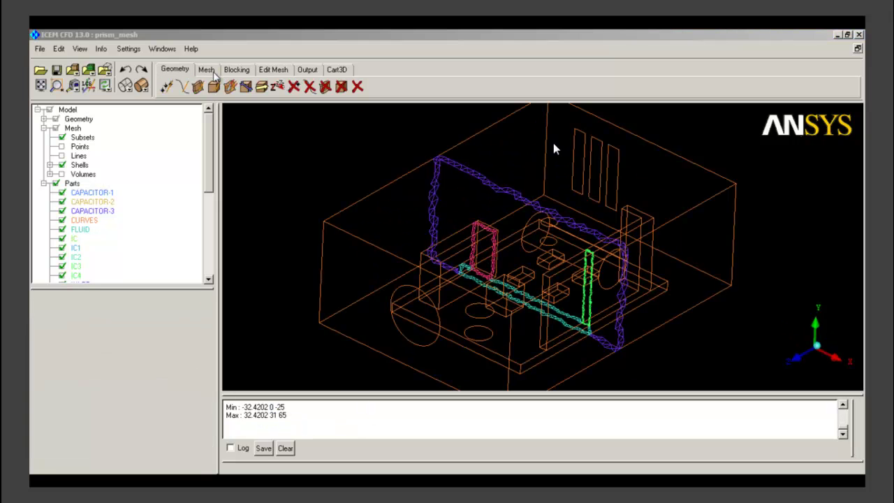
Step: Display the volume elements of the mesh in the cut section through the enclosure
scroll(468, 231, "up", 5)
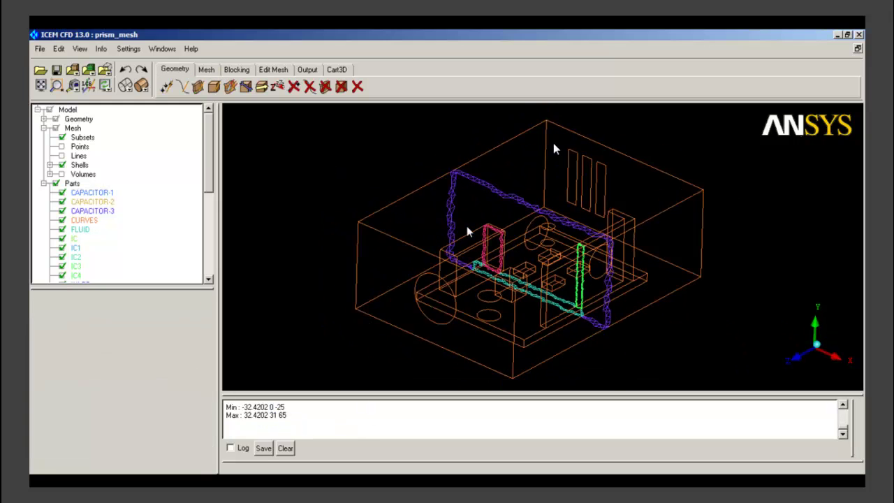
left_click_drag(459, 236, 409, 232)
left_click_drag(548, 198, 387, 217)
left_click(62, 174)
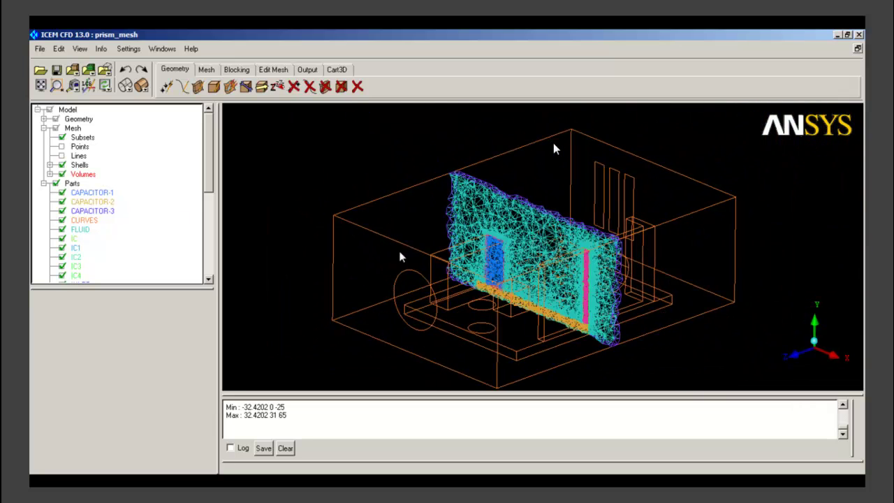
Step: Examine the prism layers around the thin pink wall and the blue block in the cut section, and list the volume element types
left_click_drag(401, 257, 589, 226)
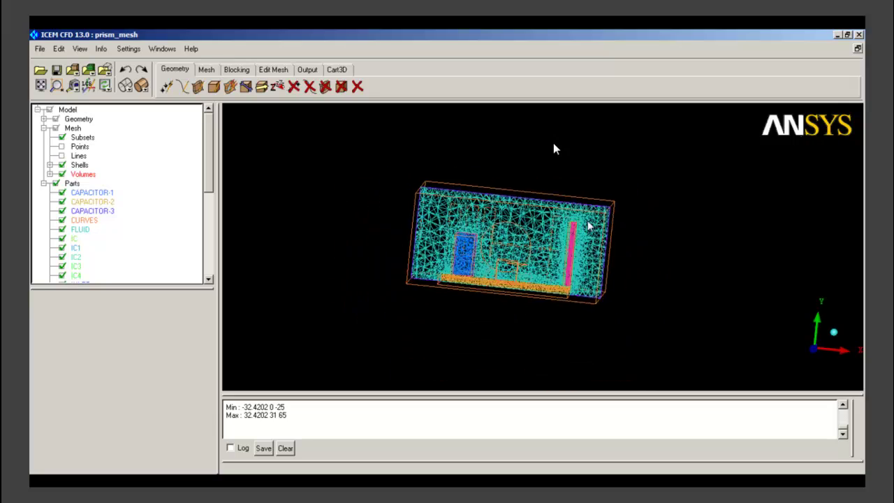
scroll(589, 226, "up", 10)
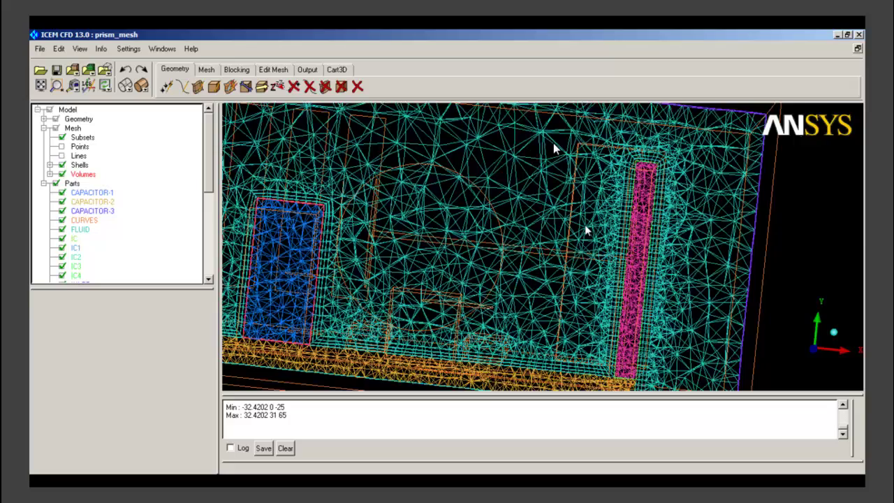
scroll(589, 231, "up", 2)
left_click_drag(589, 230, 656, 179)
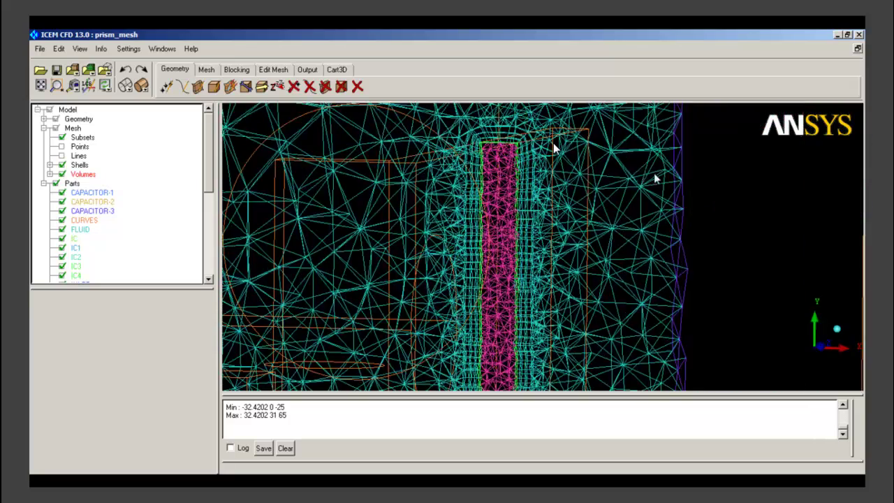
scroll(614, 180, "up", 1)
scroll(515, 188, "up", 2)
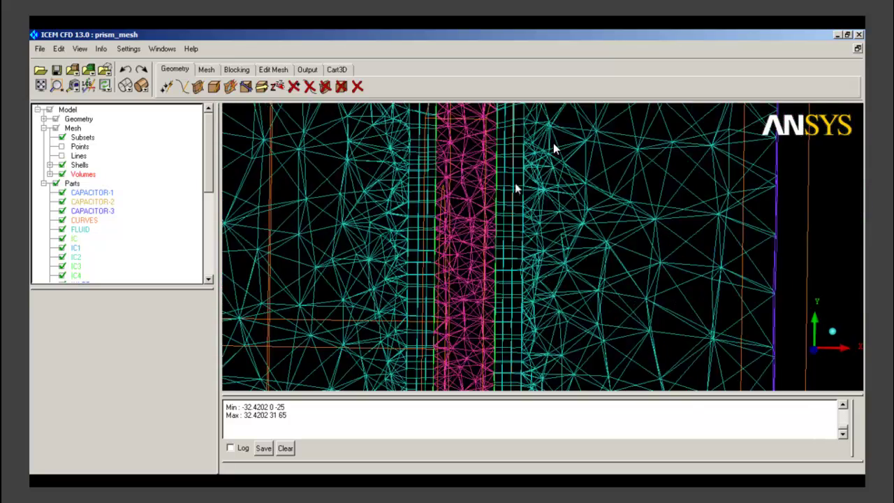
scroll(515, 188, "up", 1)
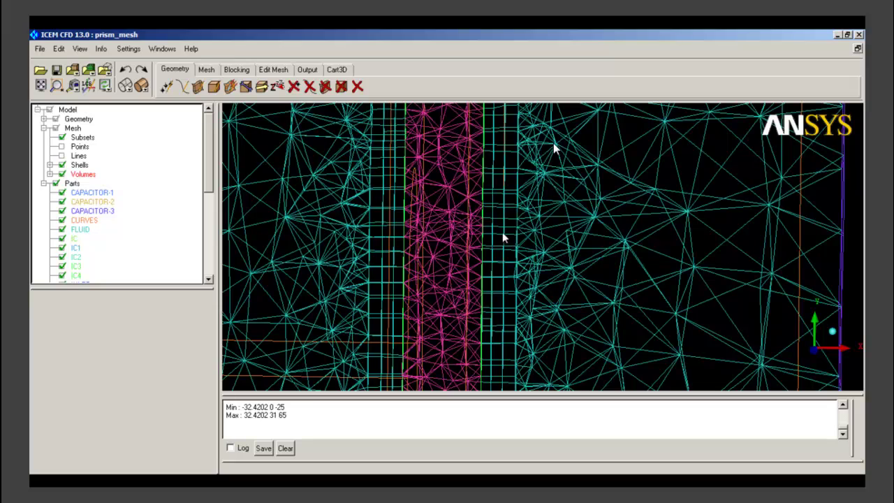
scroll(503, 234, "down", 3)
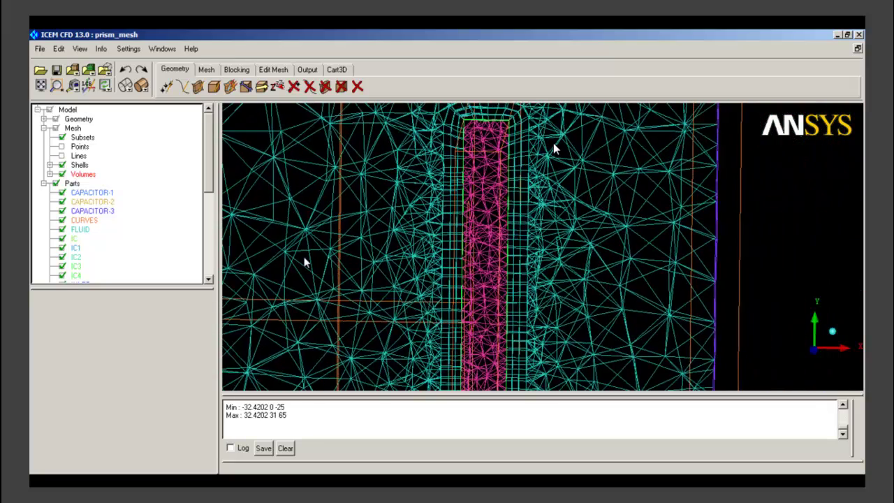
scroll(305, 262, "down", 4)
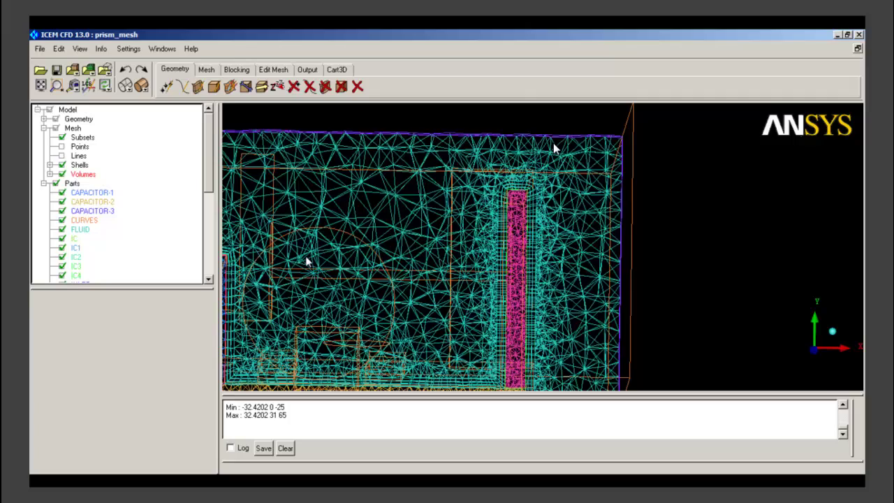
scroll(306, 260, "down", 5)
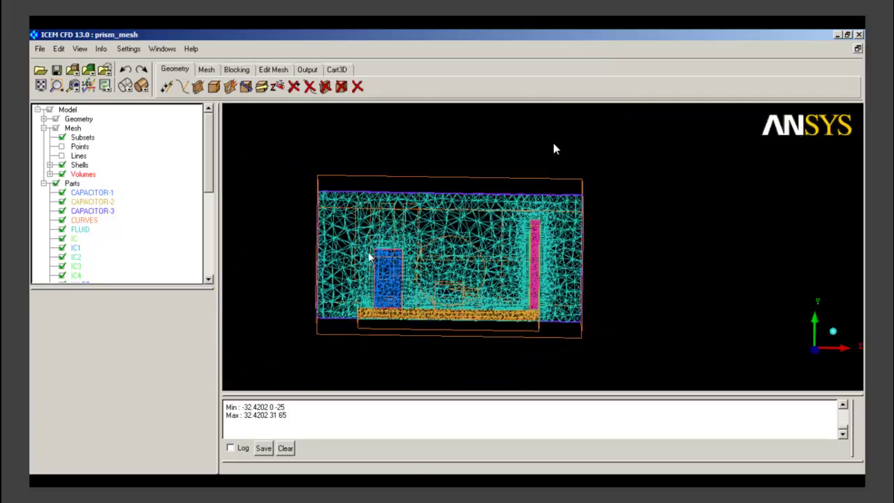
scroll(554, 148, "up", 3)
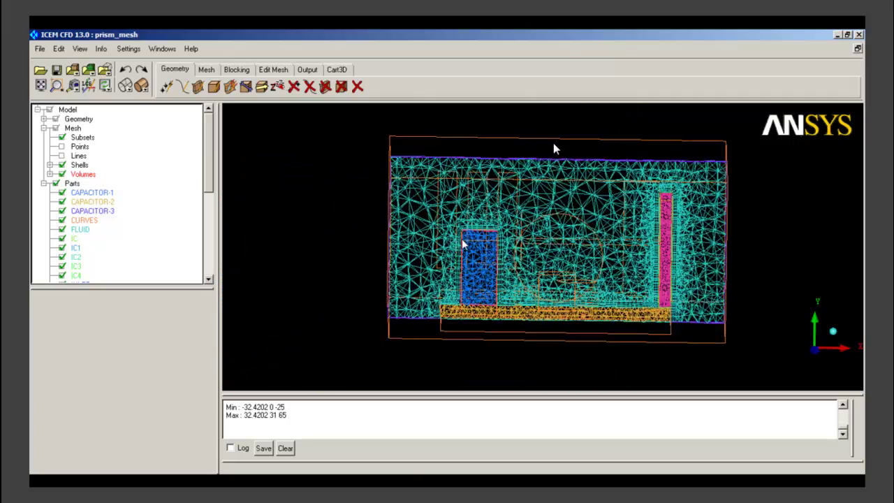
scroll(553, 148, "up", 5)
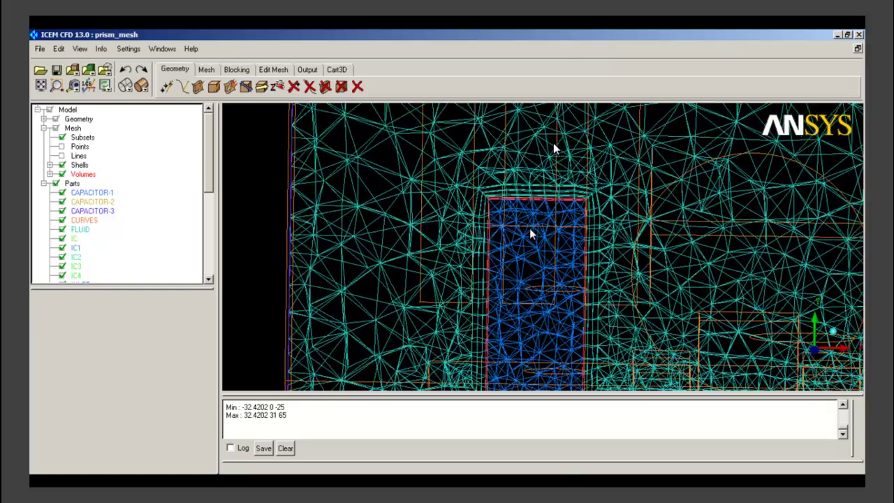
scroll(554, 146, "up", 3)
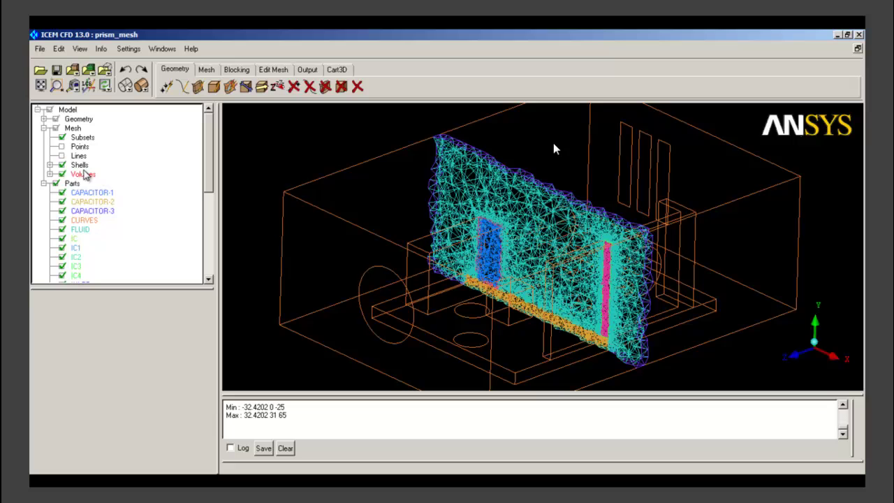
left_click(50, 174)
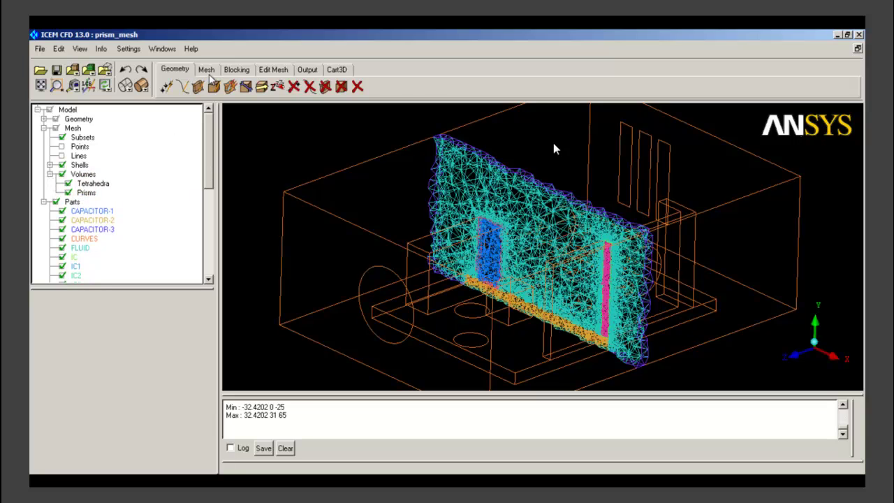
Step: Run the mesh check on all elements in Check/fix each mode, including non-manifold and unconnected vertices
left_click(273, 70)
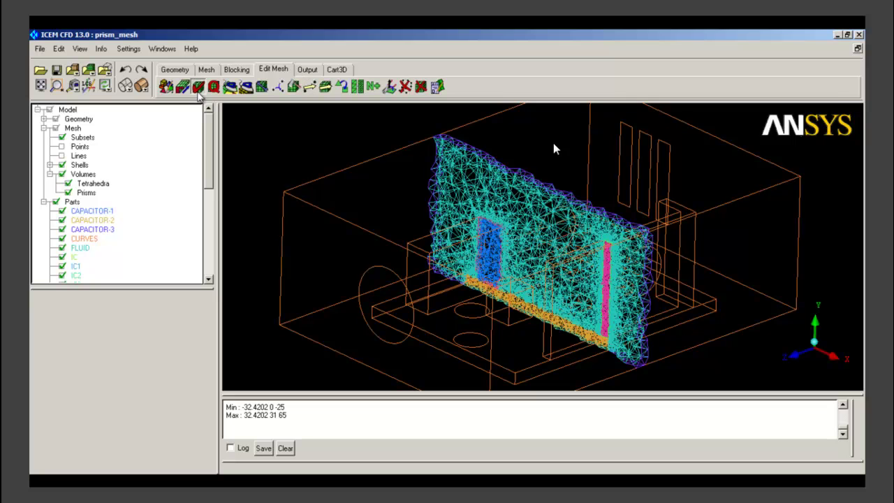
left_click(197, 86)
left_click_drag(214, 354, 209, 410)
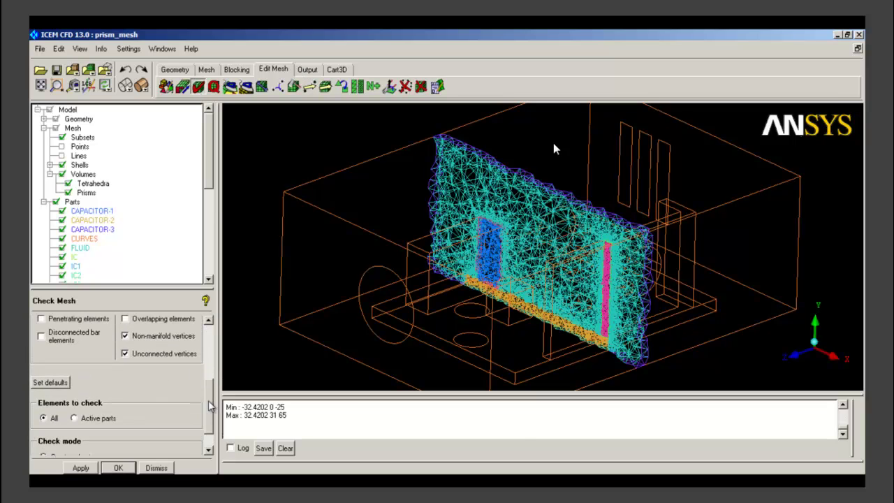
left_click(83, 468)
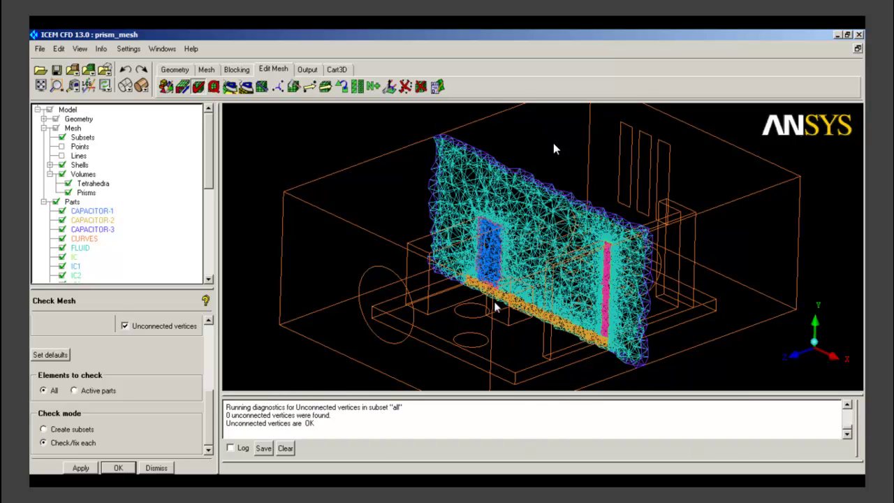
left_click(156, 468)
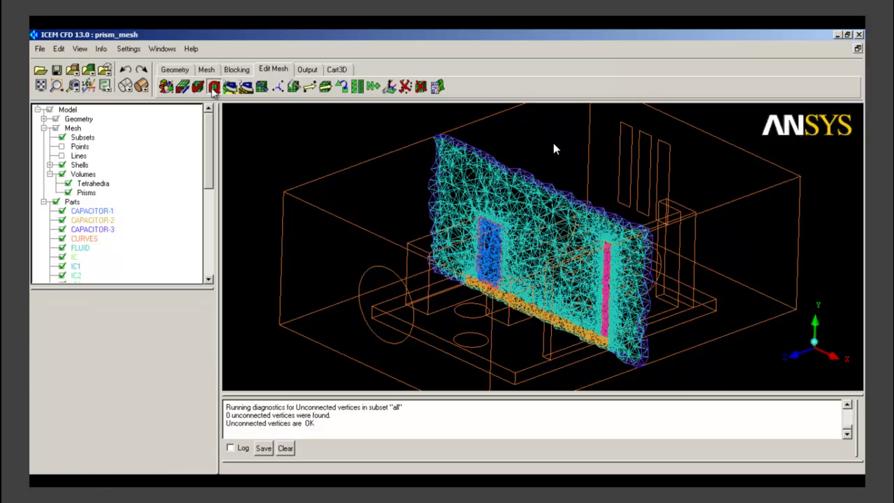
Step: Plot the mesh quality histogram for all elements using the Quality criterion
left_click(214, 86)
scroll(202, 364, "down", 3)
left_click(81, 468)
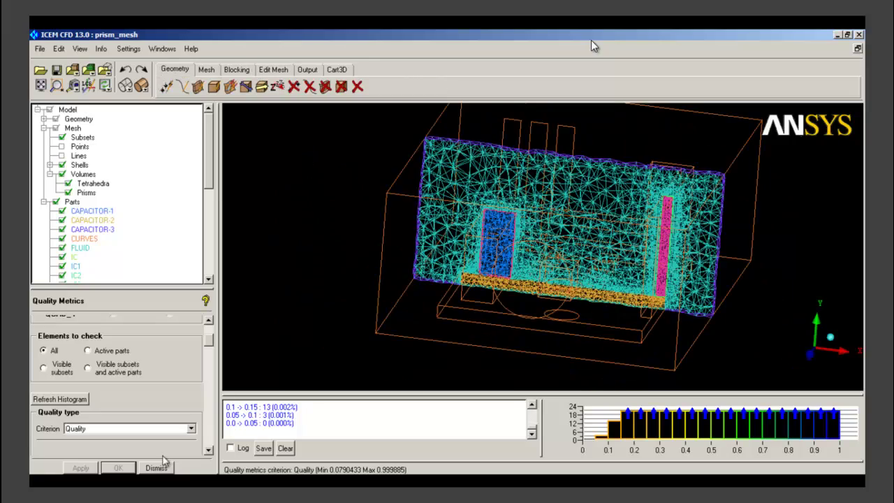
left_click(160, 466)
Step: Examine the prism layers around the blue block close up and return to an overview of the enclosure
left_click_drag(489, 280, 455, 239)
scroll(437, 251, "up", 5)
scroll(438, 250, "up", 3)
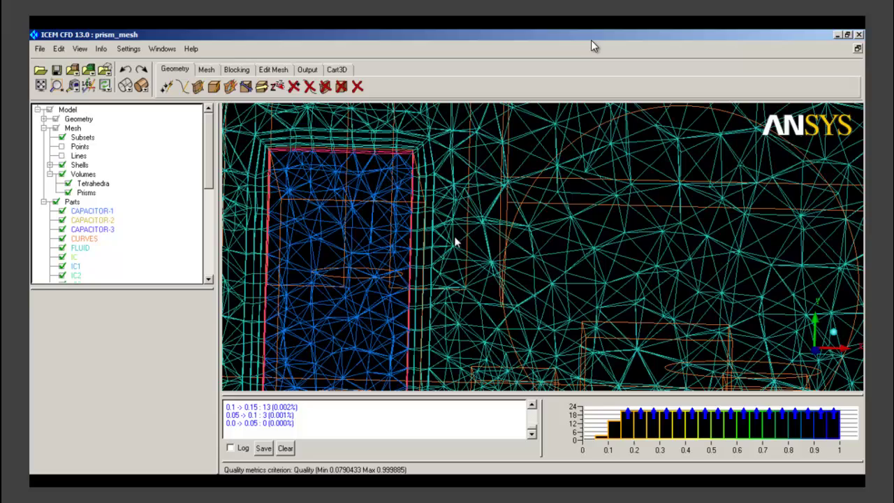
scroll(476, 276, "down", 4)
scroll(482, 288, "down", 3)
mouse_move(485, 286)
left_mouse_down()
mouse_move(553, 254)
mouse_move(397, 343)
mouse_move(428, 320)
mouse_move(424, 234)
mouse_move(461, 259)
mouse_move(475, 300)
left_mouse_up()
scroll(451, 296, "down", 5)
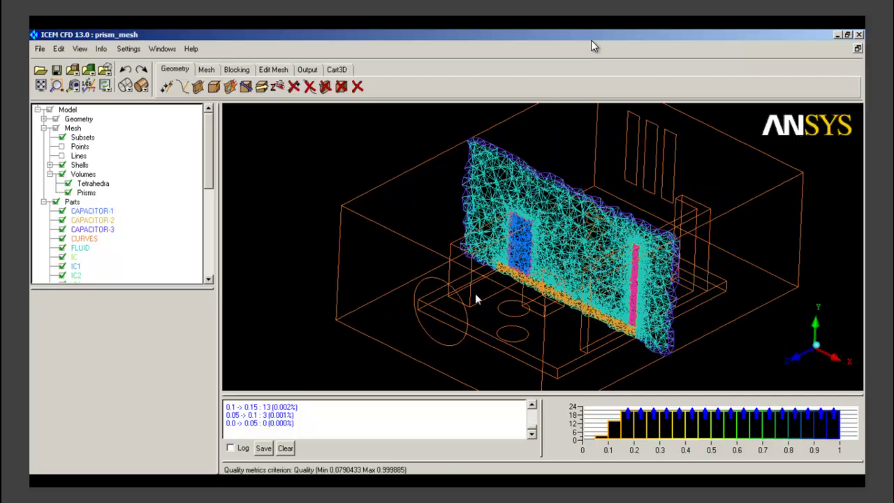
Step: Review the volume families in the boundary conditions and the BC types offered for FLUID, leaving without creating any condition
left_click(309, 72)
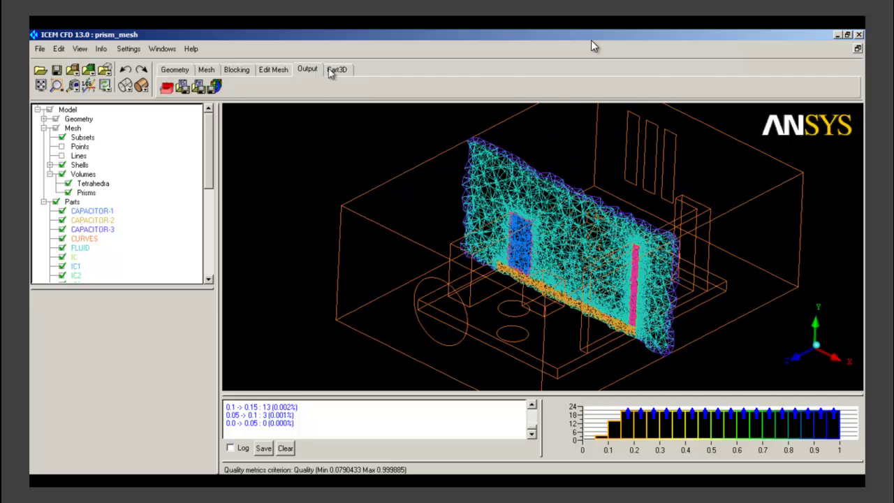
left_click(182, 87)
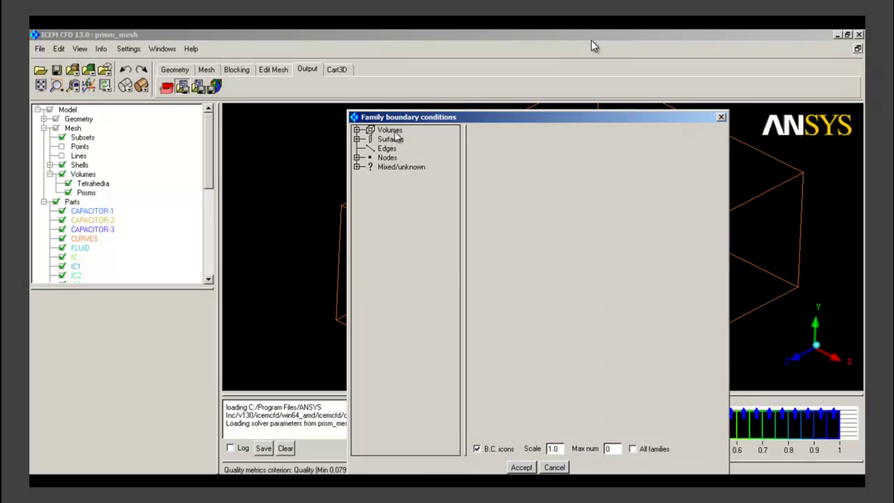
left_click(357, 130)
left_click(393, 139)
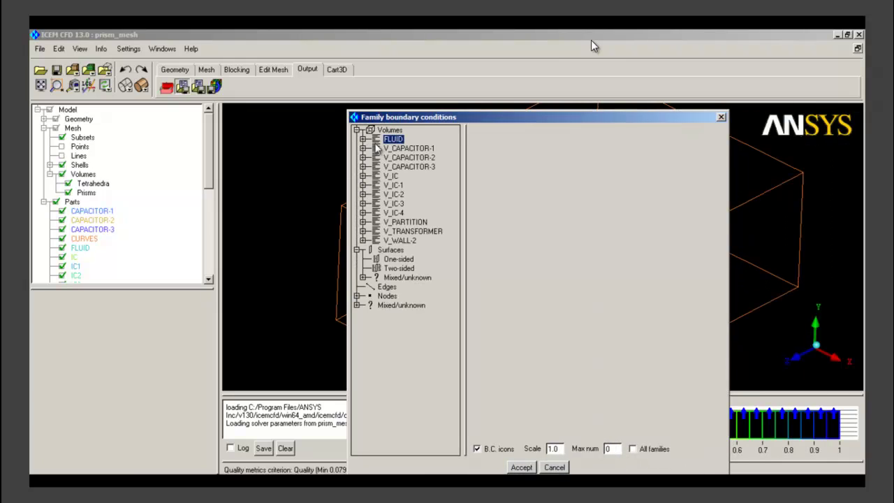
double_click(393, 139)
left_click(492, 221)
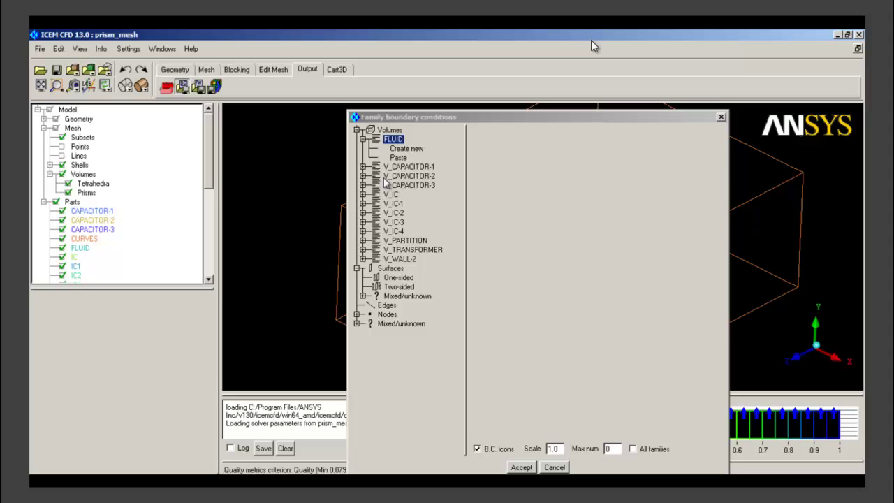
left_click(363, 166)
left_click(405, 149)
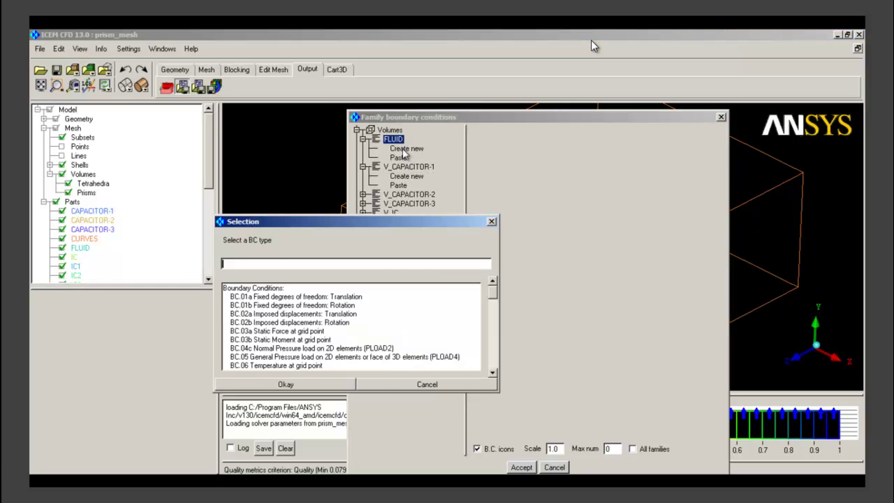
left_click(491, 221)
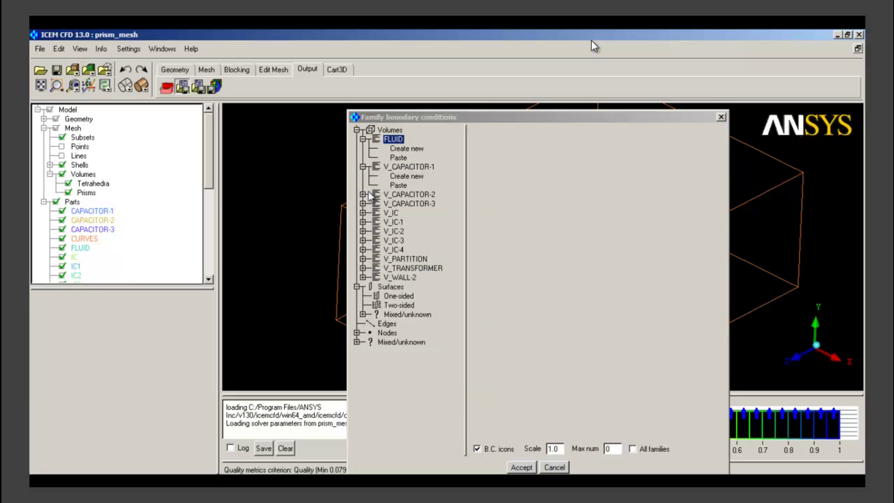
left_click(362, 139)
left_click(363, 148)
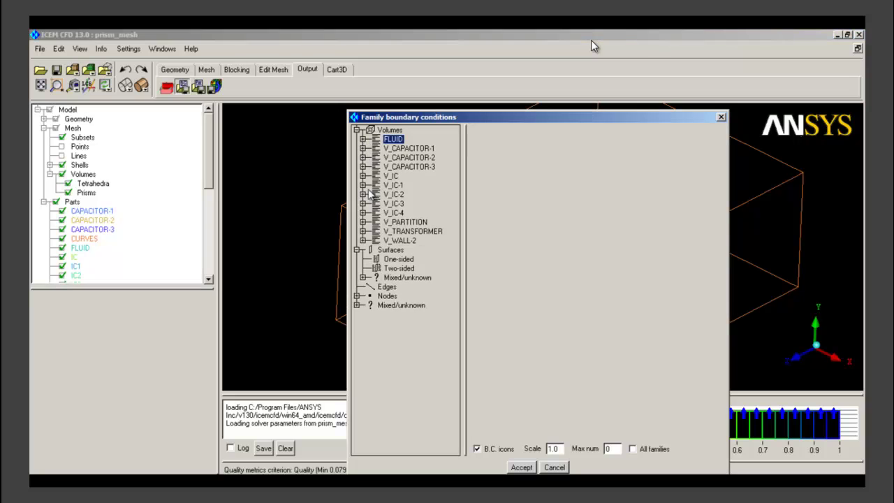
left_click(357, 250)
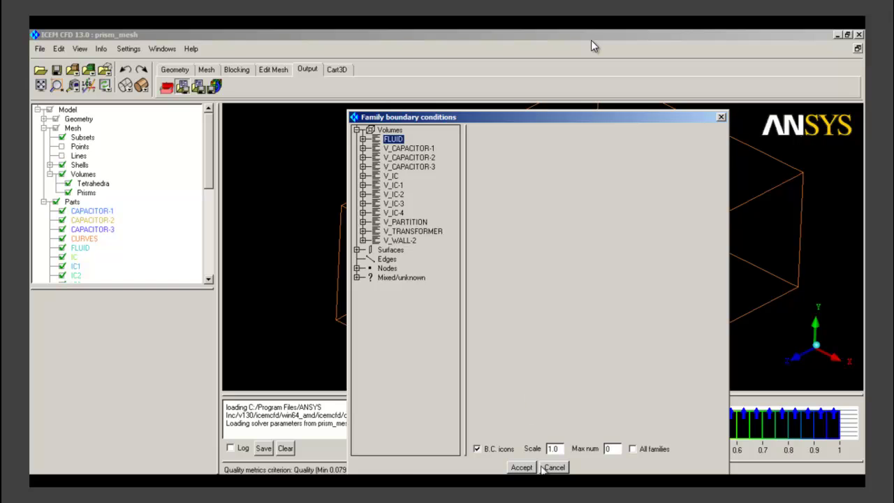
left_click(547, 468)
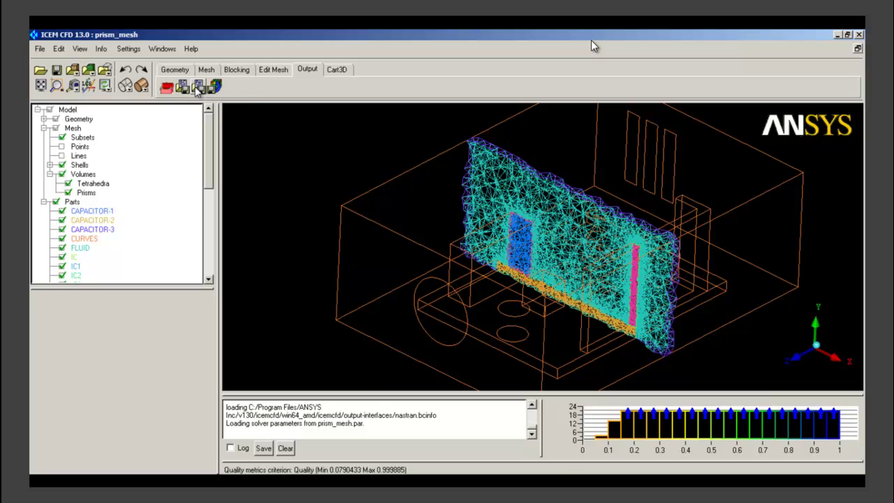
Step: Review the surface families in the family boundary conditions, leaving without creating any condition
left_click(181, 86)
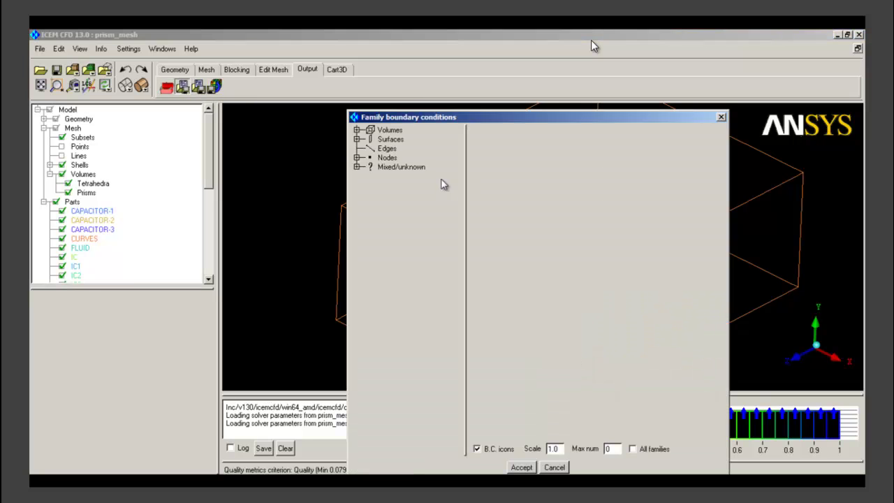
left_click(357, 139)
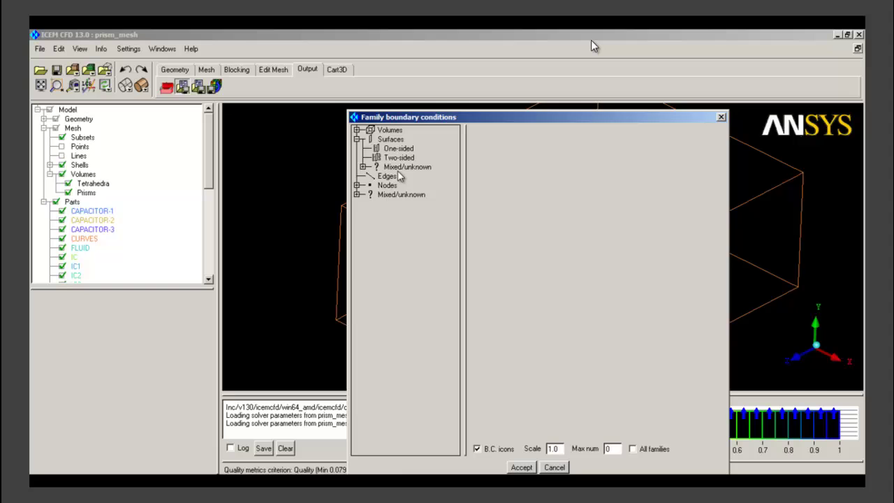
left_click(357, 139)
left_click(554, 467)
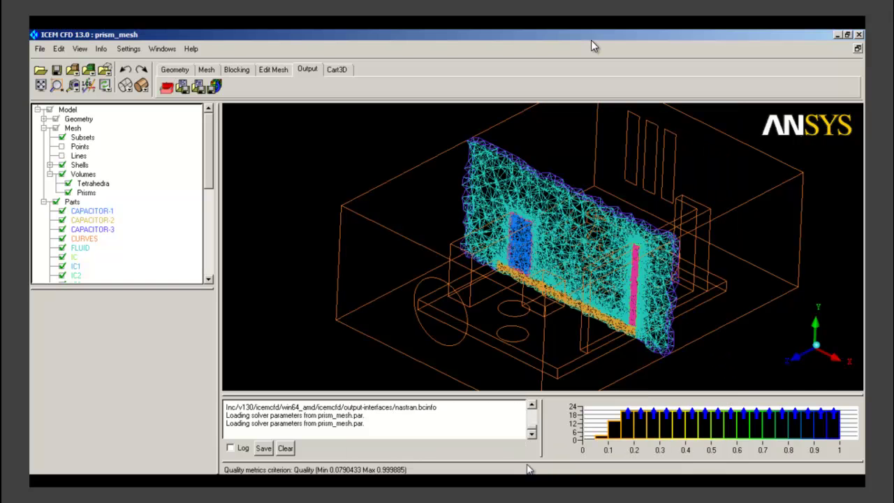
Step: Browse the available output solvers and set the output solver to Fluent_V6
left_click(168, 88)
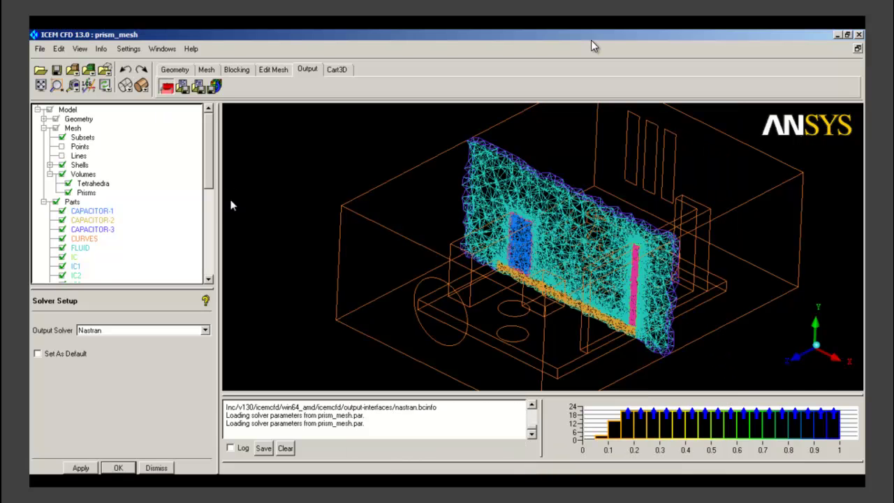
left_click(205, 331)
left_click_drag(210, 271, 208, 304)
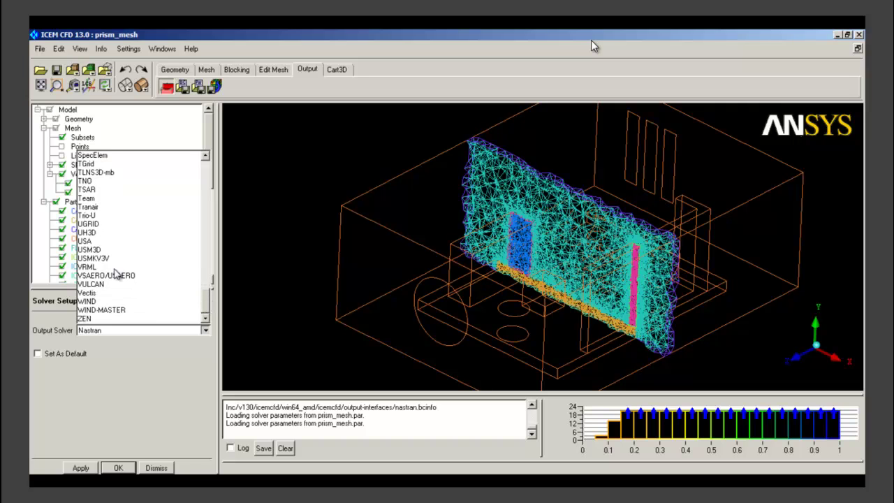
left_click(113, 267)
left_click(205, 331)
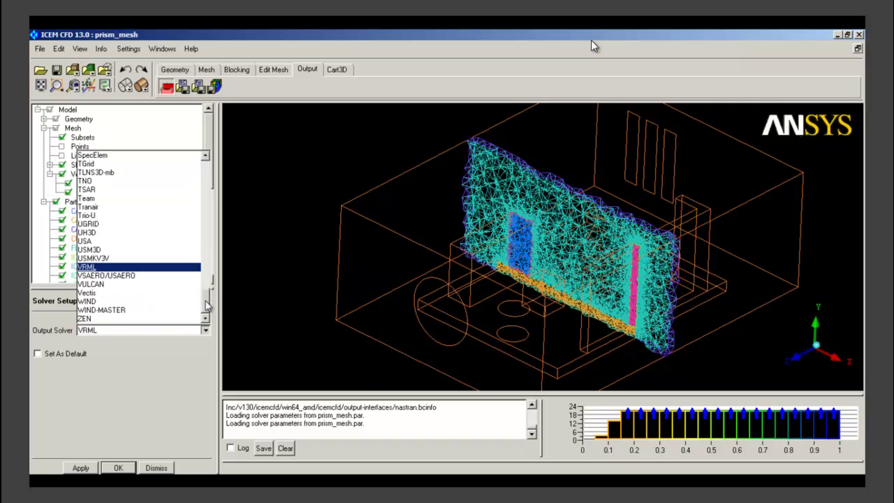
left_click_drag(206, 305, 204, 235)
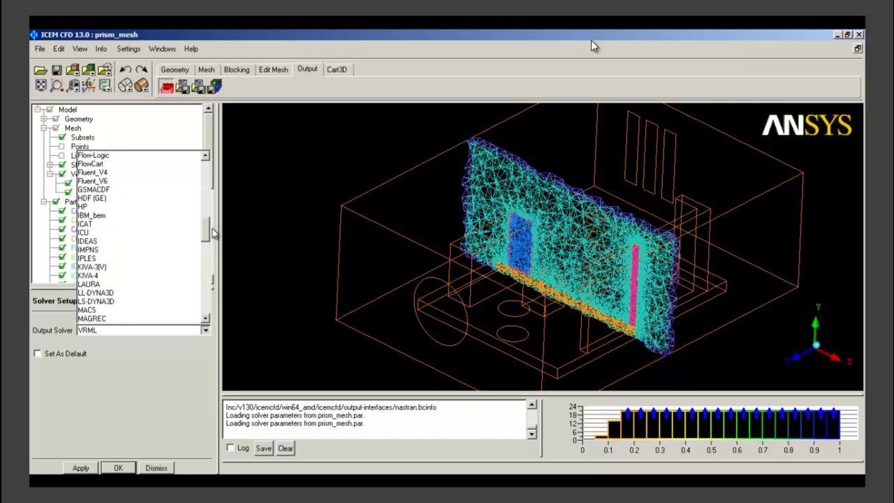
scroll(209, 234, "up", 2)
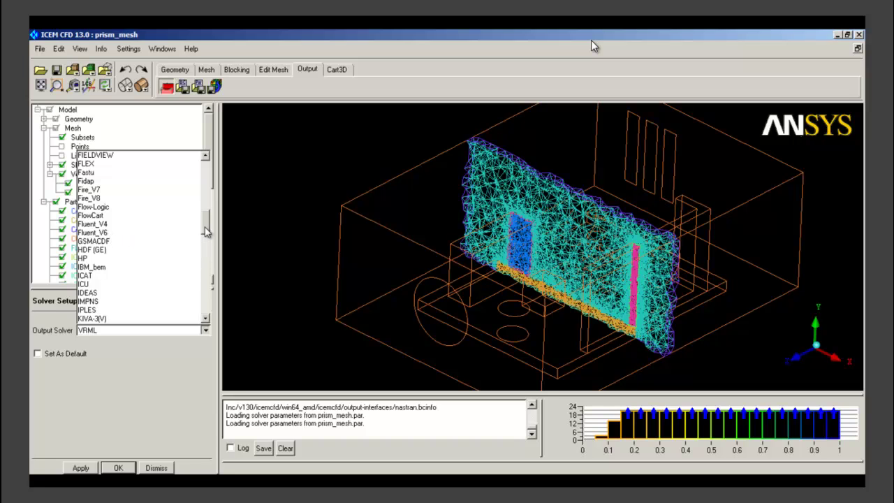
left_click(101, 232)
left_click(204, 330)
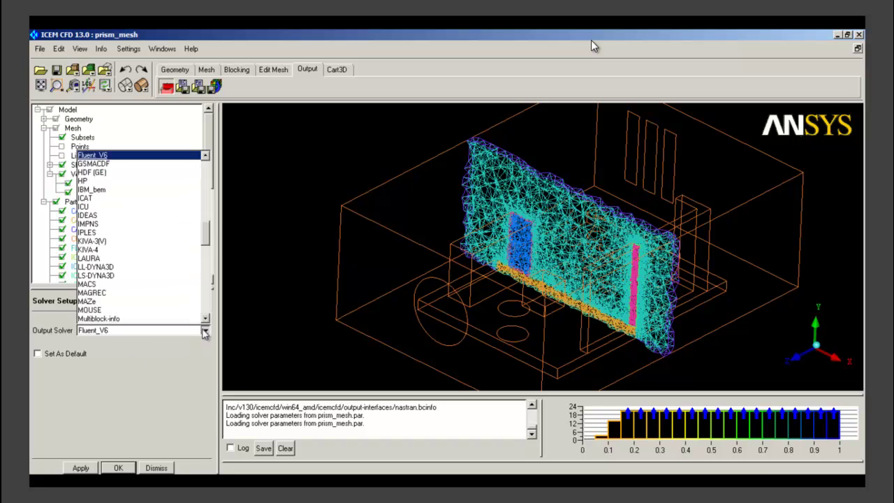
scroll(207, 256, "down", 4)
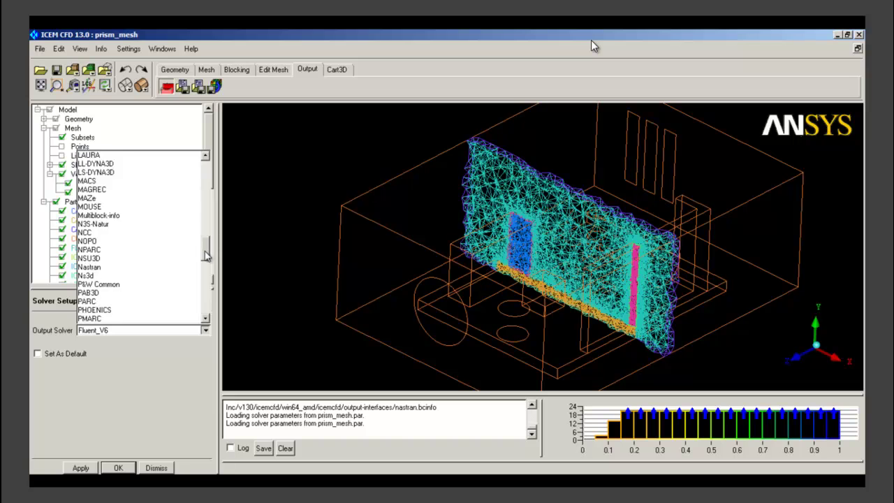
scroll(207, 256, "up", 4)
left_click(105, 203)
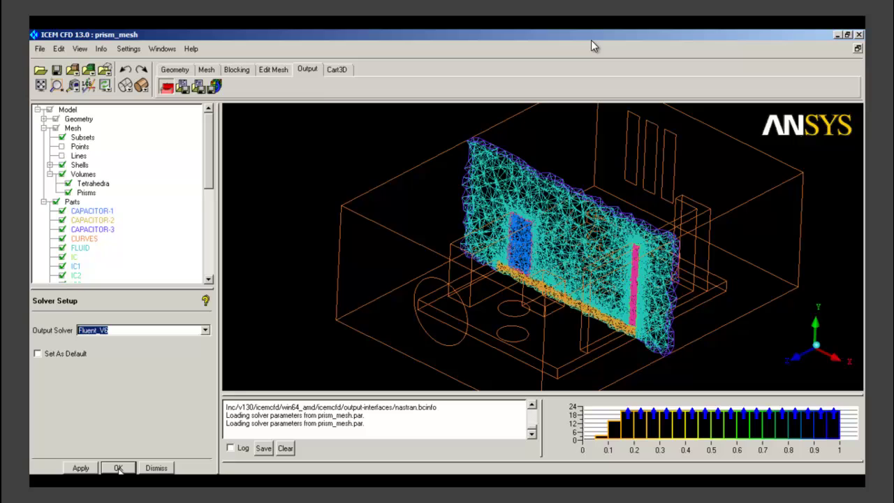
left_click(117, 469)
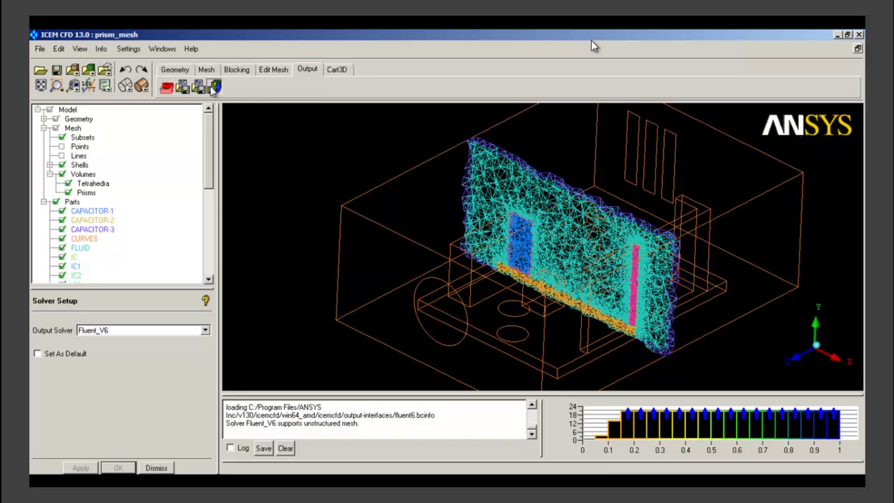
Step: Save the project and write the unstructured prism mesh as a 3D Fluent_V6 output file named fluent, without scaling
left_click(213, 86)
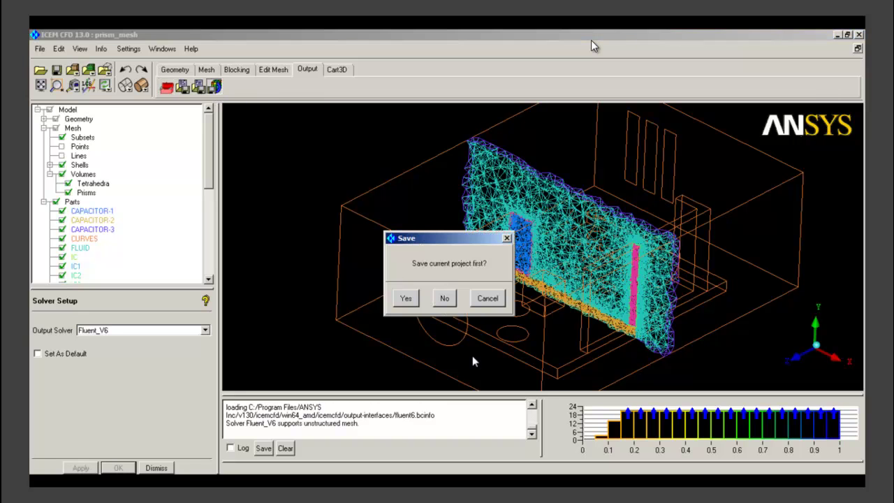
left_click(406, 298)
left_click(345, 319)
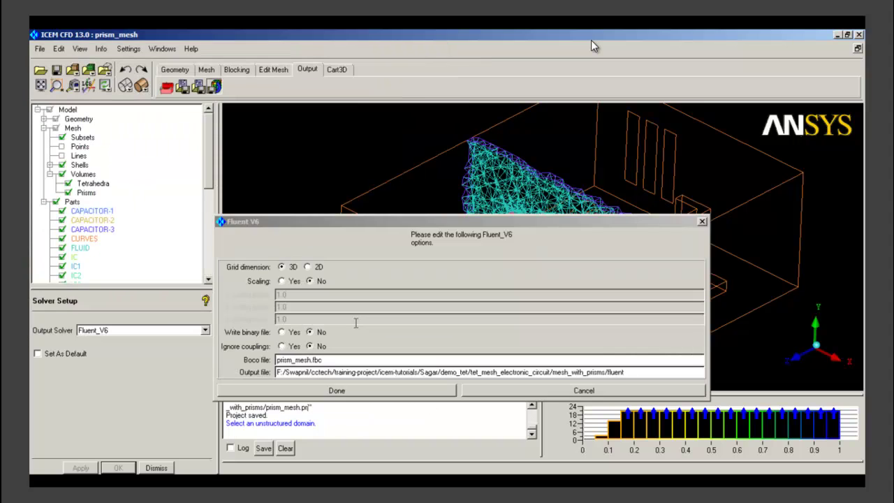
left_click_drag(417, 225, 361, 204)
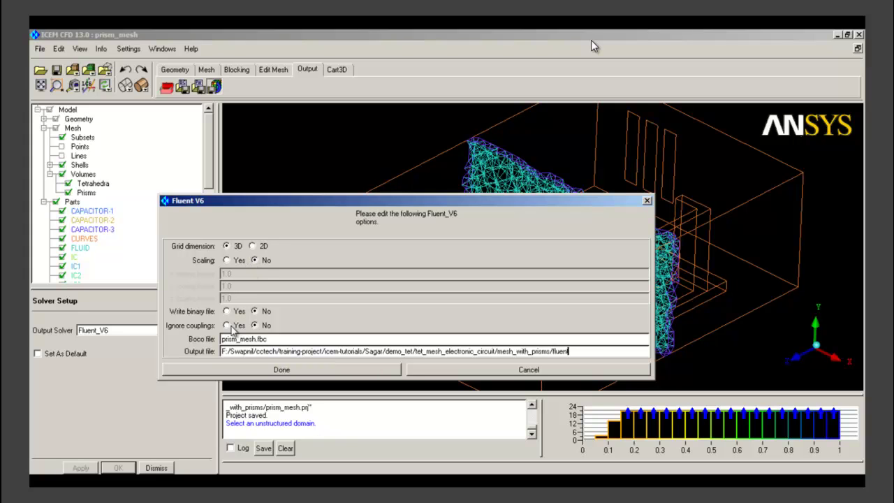
key("Tab")
left_click(343, 371)
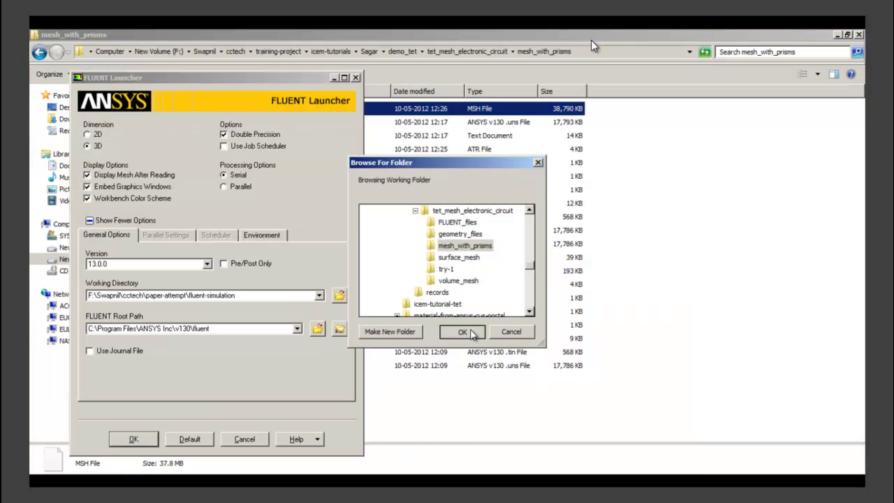
Step: Launch FLUENT 13.0.0 in 3D double precision with mesh_with_prisms as the working directory and maximize its window
left_click(461, 331)
left_click(134, 439)
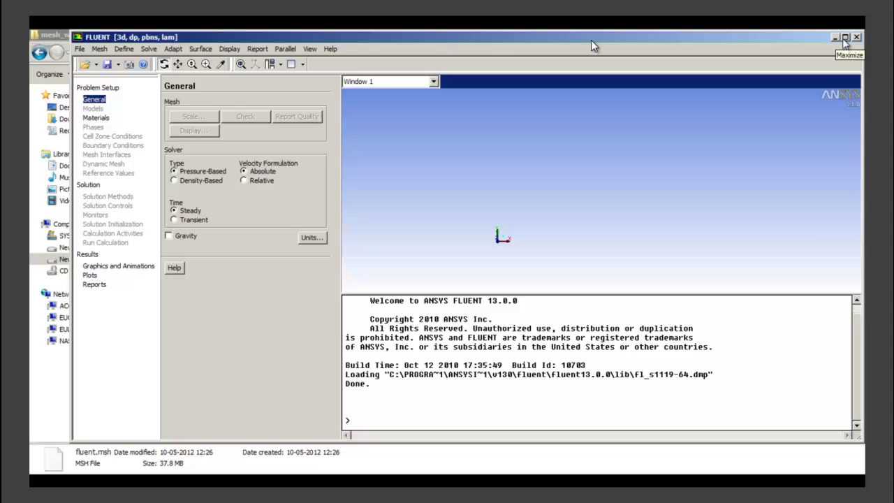
left_click(845, 38)
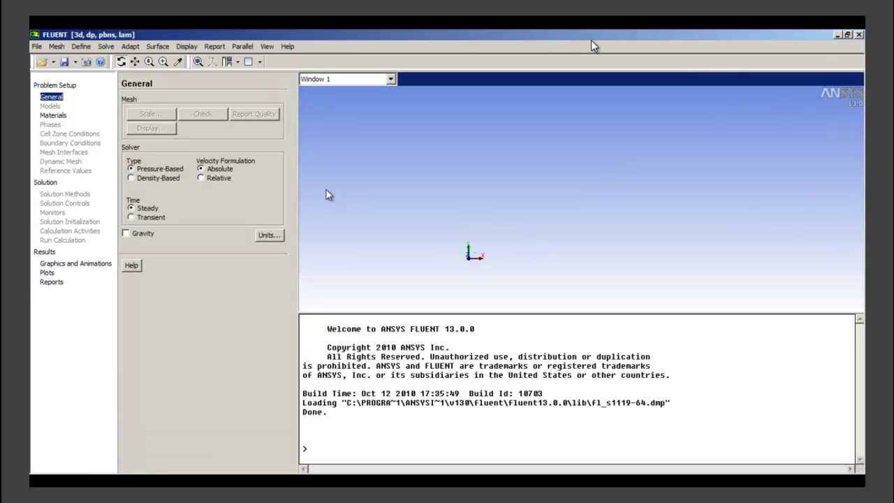
Step: Read the exported fluent.msh mesh and show the enclosure from an angled view in an enlarged graphics area
left_click(37, 46)
mouse_move(46, 60)
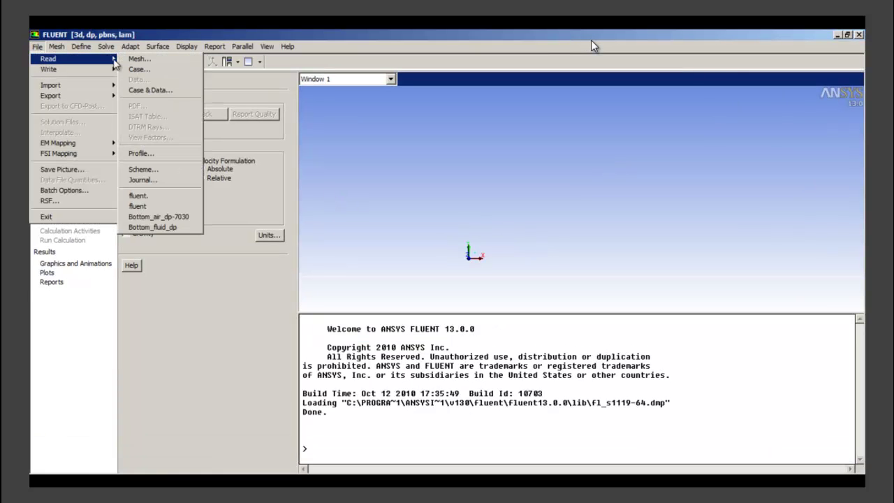
left_click(152, 63)
left_click(366, 170)
left_click(584, 339)
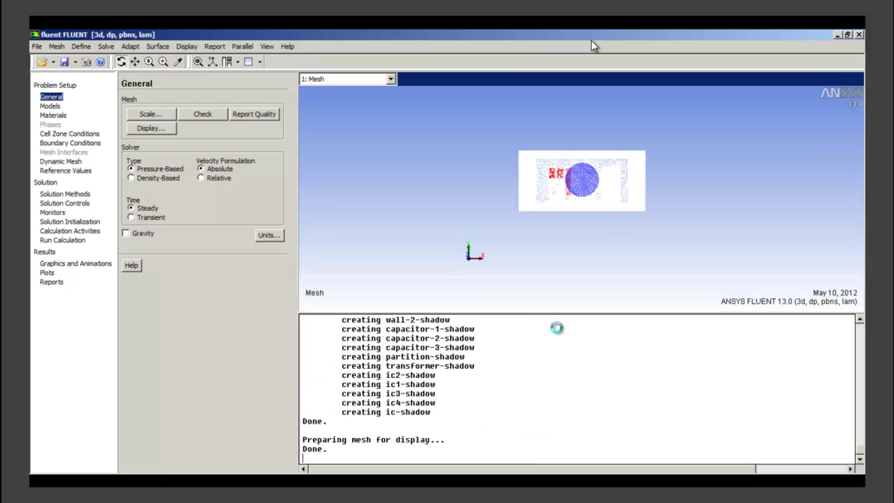
mouse_move(565, 253)
left_mouse_down()
mouse_move(566, 205)
mouse_move(648, 170)
mouse_move(549, 219)
mouse_move(594, 303)
mouse_move(632, 255)
mouse_move(433, 217)
mouse_move(491, 199)
mouse_move(665, 250)
mouse_move(660, 256)
left_mouse_up()
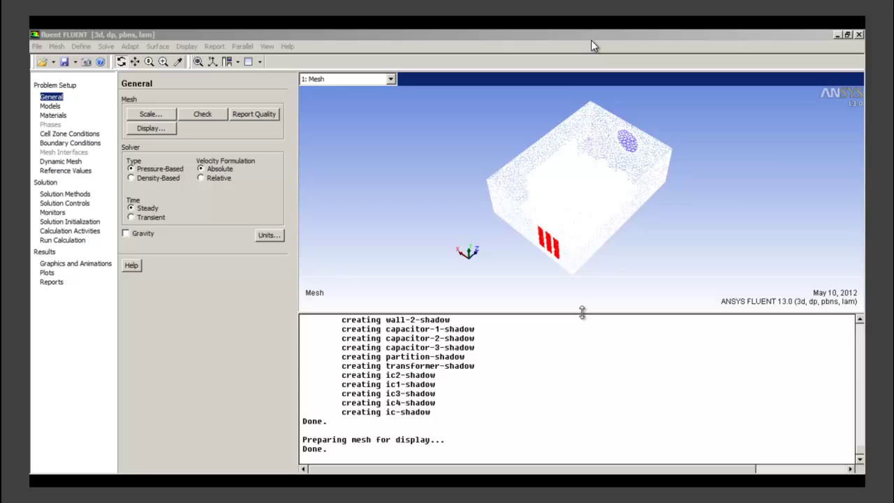
left_click_drag(582, 313, 585, 373)
mouse_move(488, 266)
left_mouse_down()
mouse_move(539, 189)
mouse_move(475, 240)
left_mouse_up()
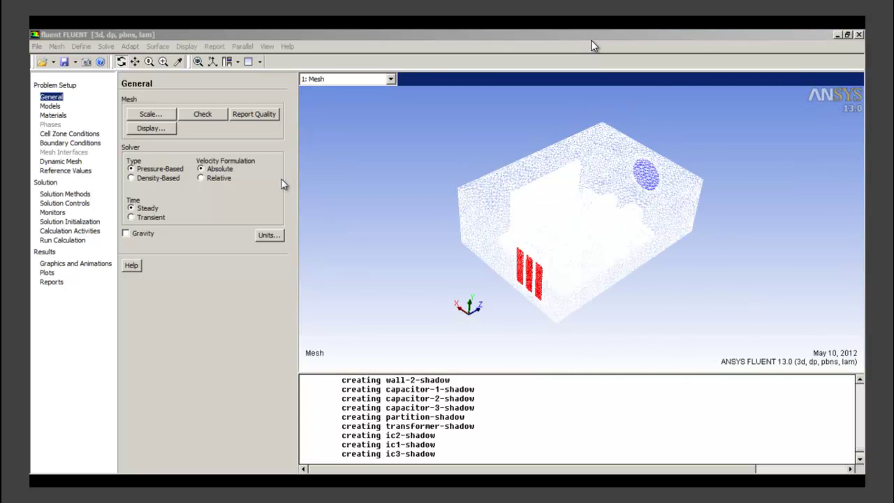
Step: Run the mesh check, report the mesh size, and highlight the cell count in the console
left_click(35, 46)
mouse_move(56, 47)
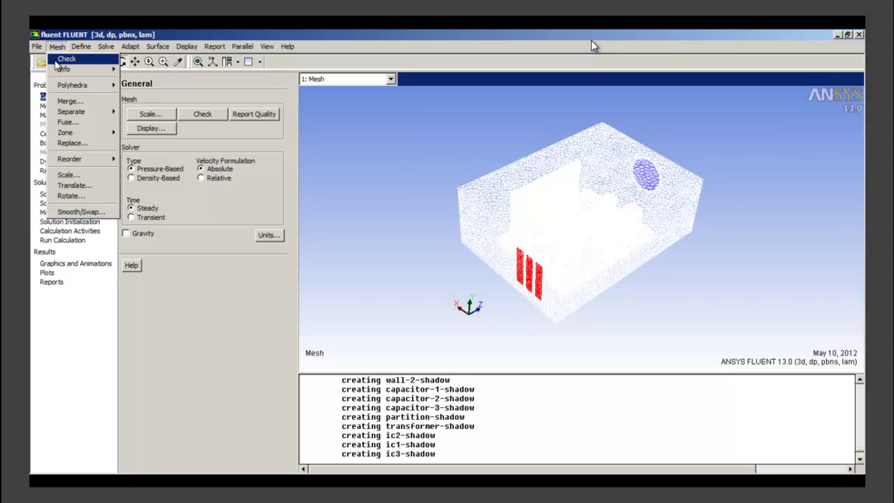
left_click(64, 58)
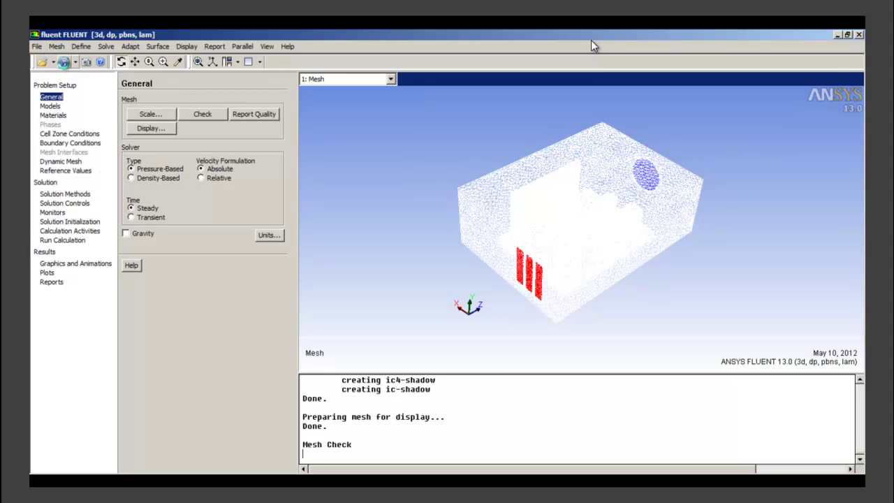
left_click_drag(342, 425, 372, 425)
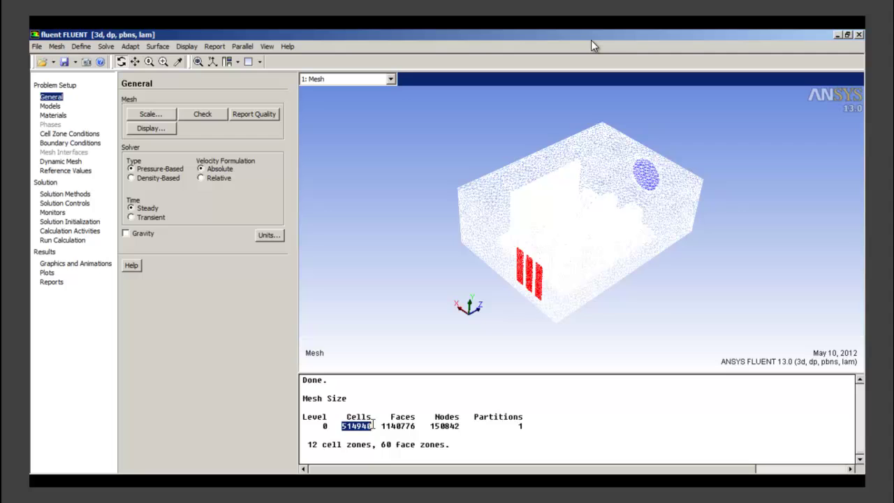
left_click(303, 435)
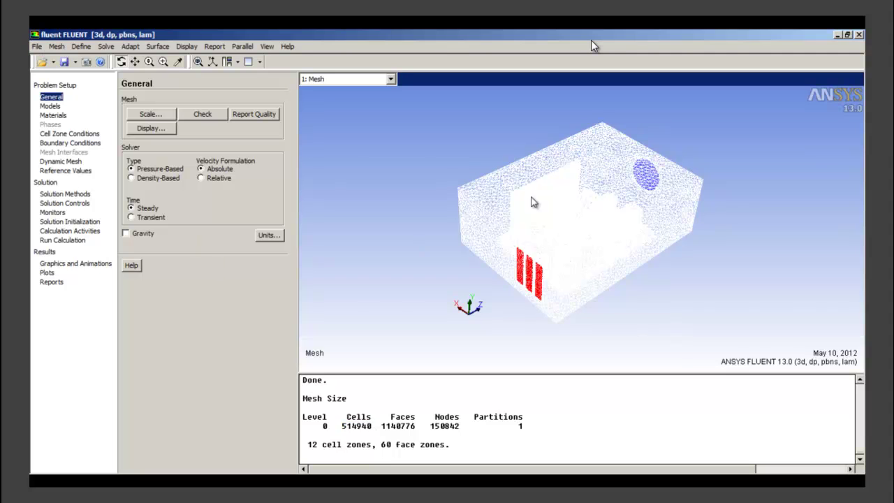